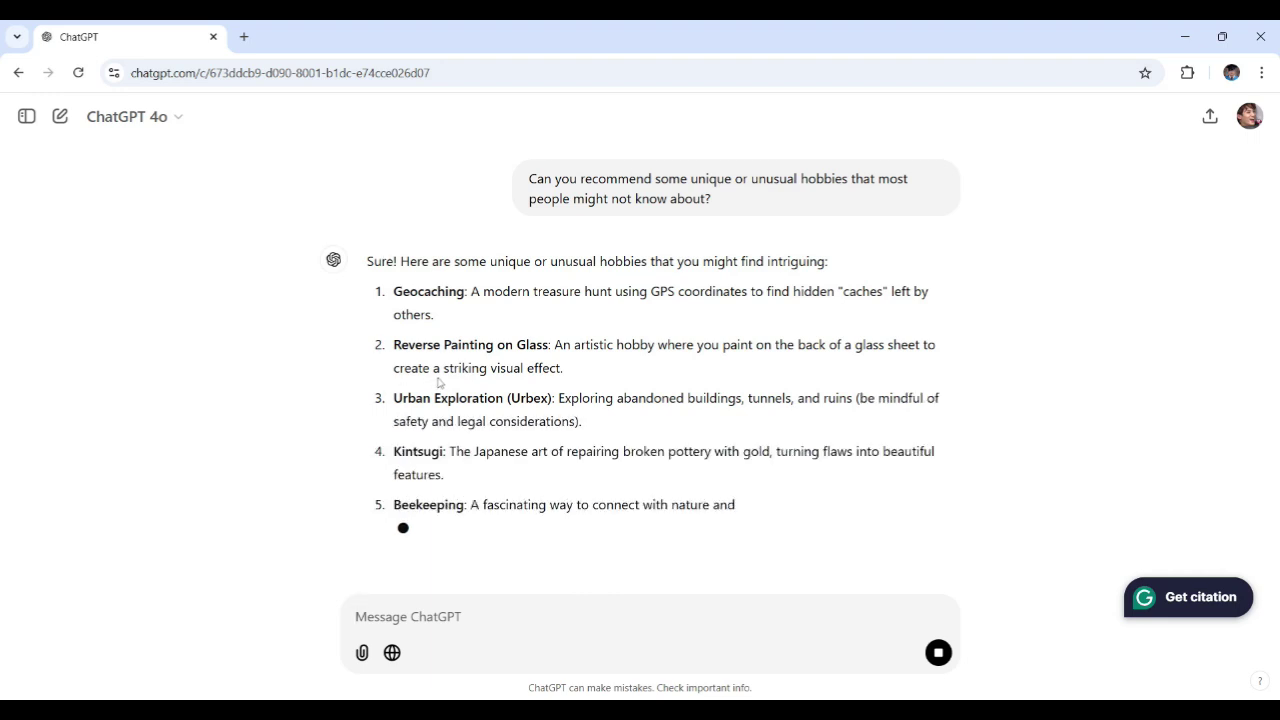
pyautogui.scroll(-2, 440, 430)
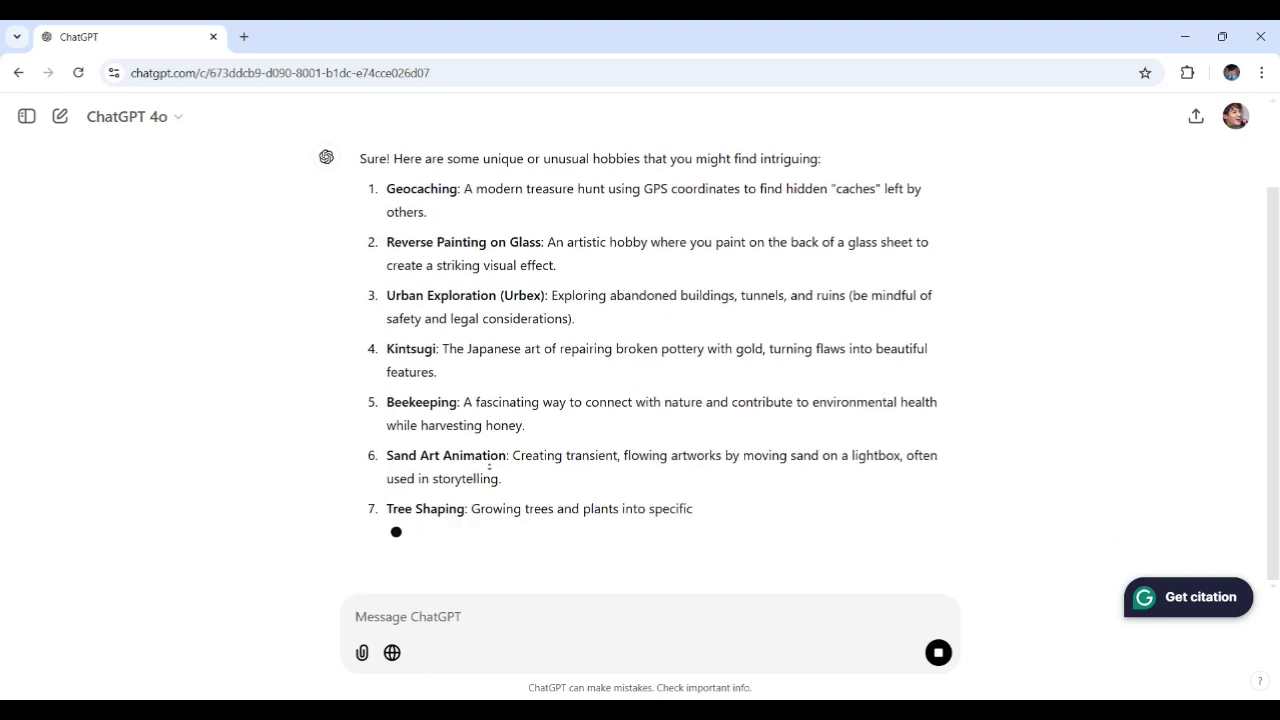
pyautogui.scroll(-2, 490, 466)
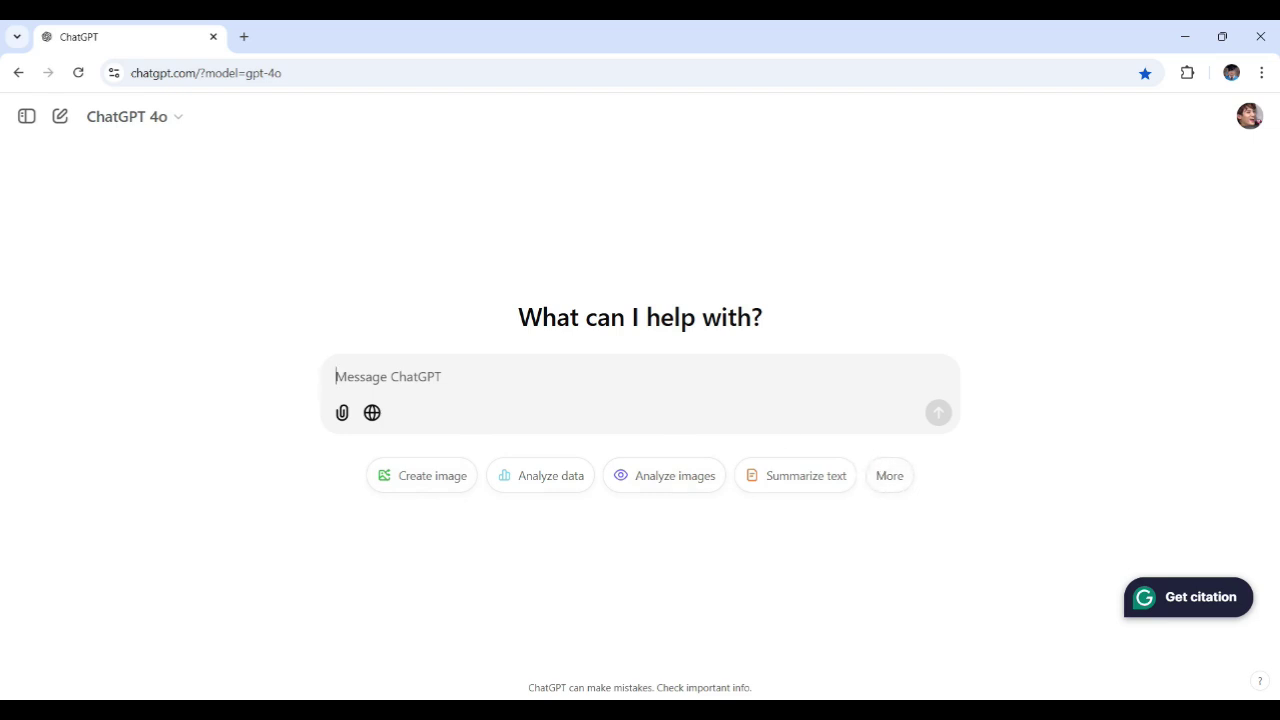
# Submit the prompt "I enjoy outdoor activities and have a creative side. Can you suggest some hobbies that combine these interests?"
pyautogui.write('I enjoy outdoor activities and have a creative side. Can you suggest some hobbies that combine these interests?')
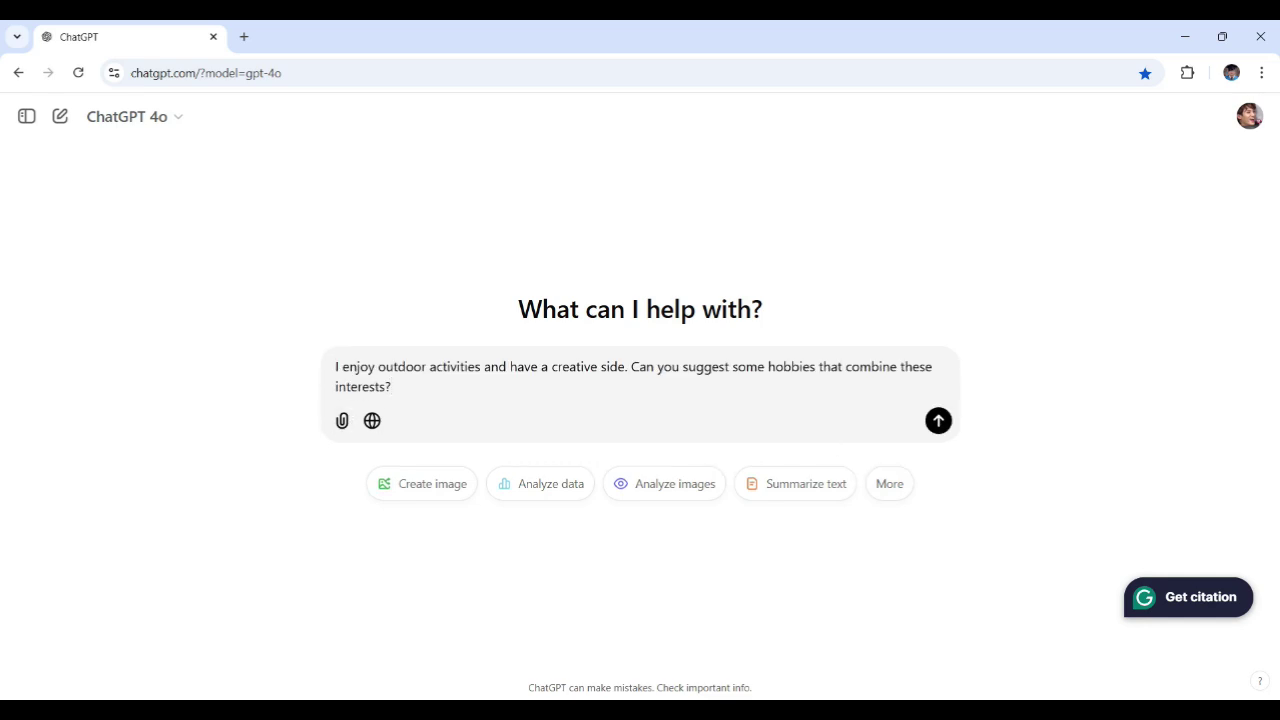
pyautogui.moveTo(631, 366); pyautogui.dragTo(392, 386)
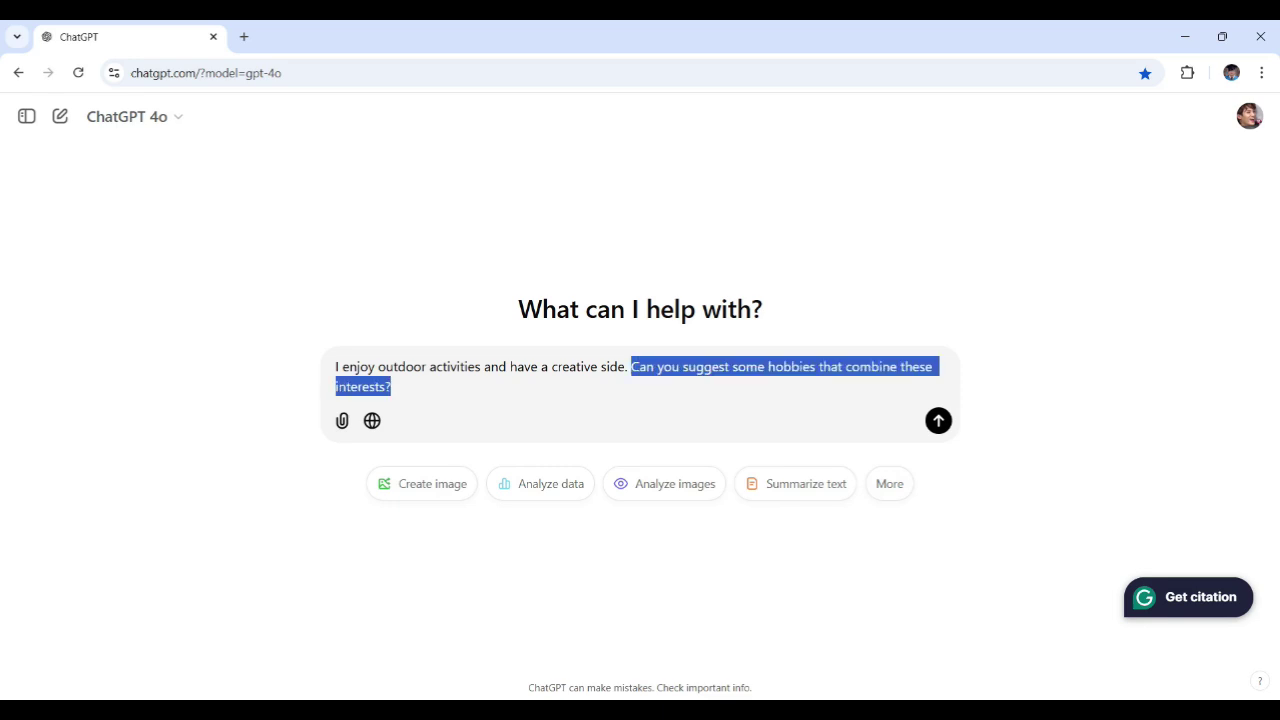
pyautogui.click(392, 386)
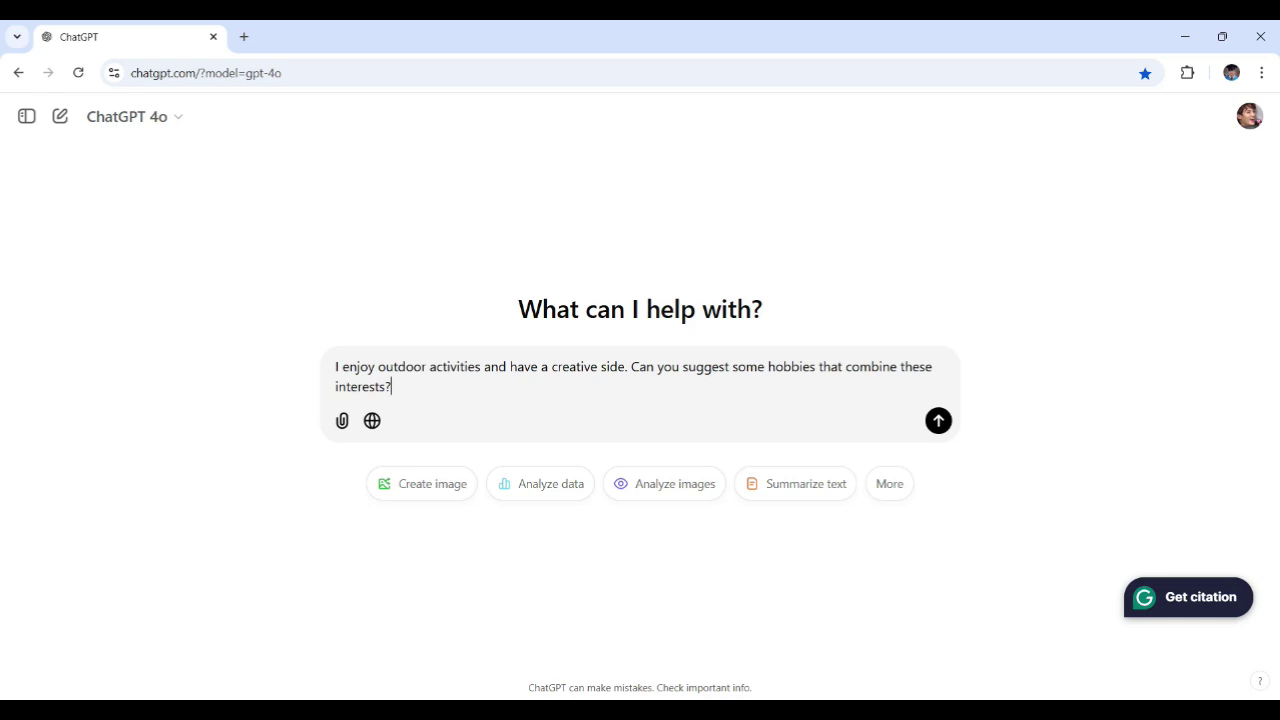
pyautogui.press('Return')
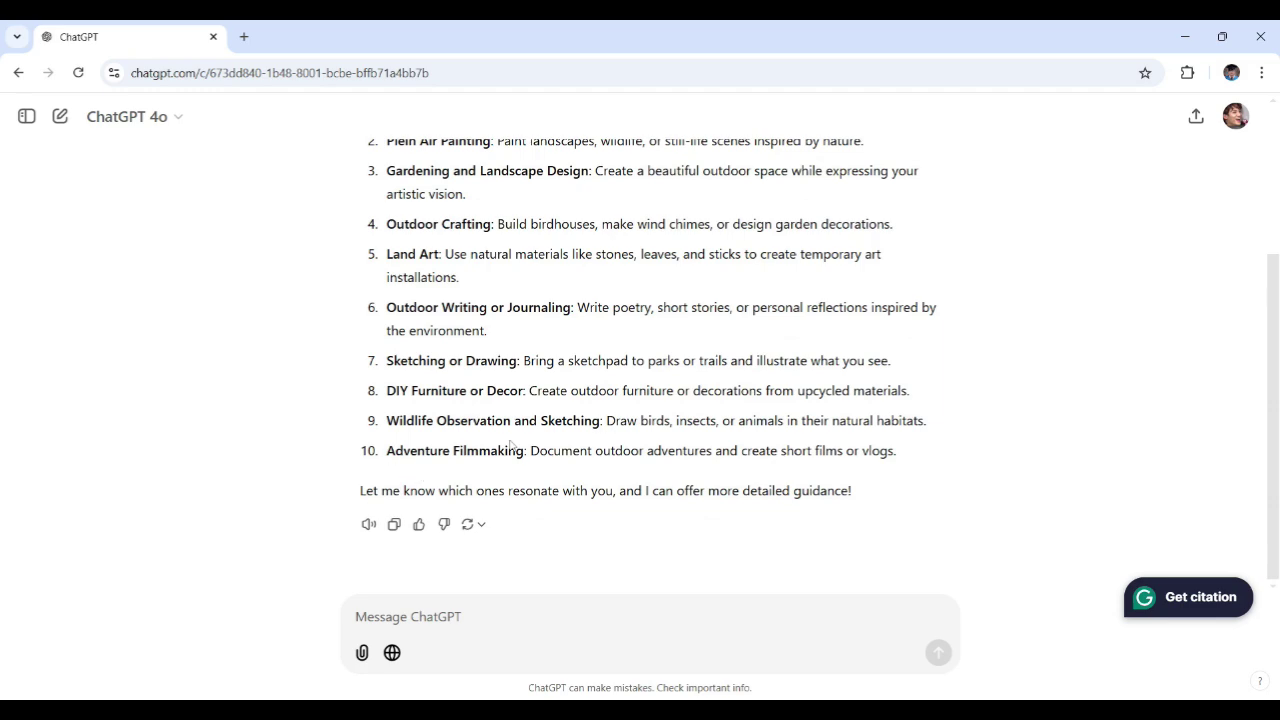
pyautogui.scroll(2, 640, 400)
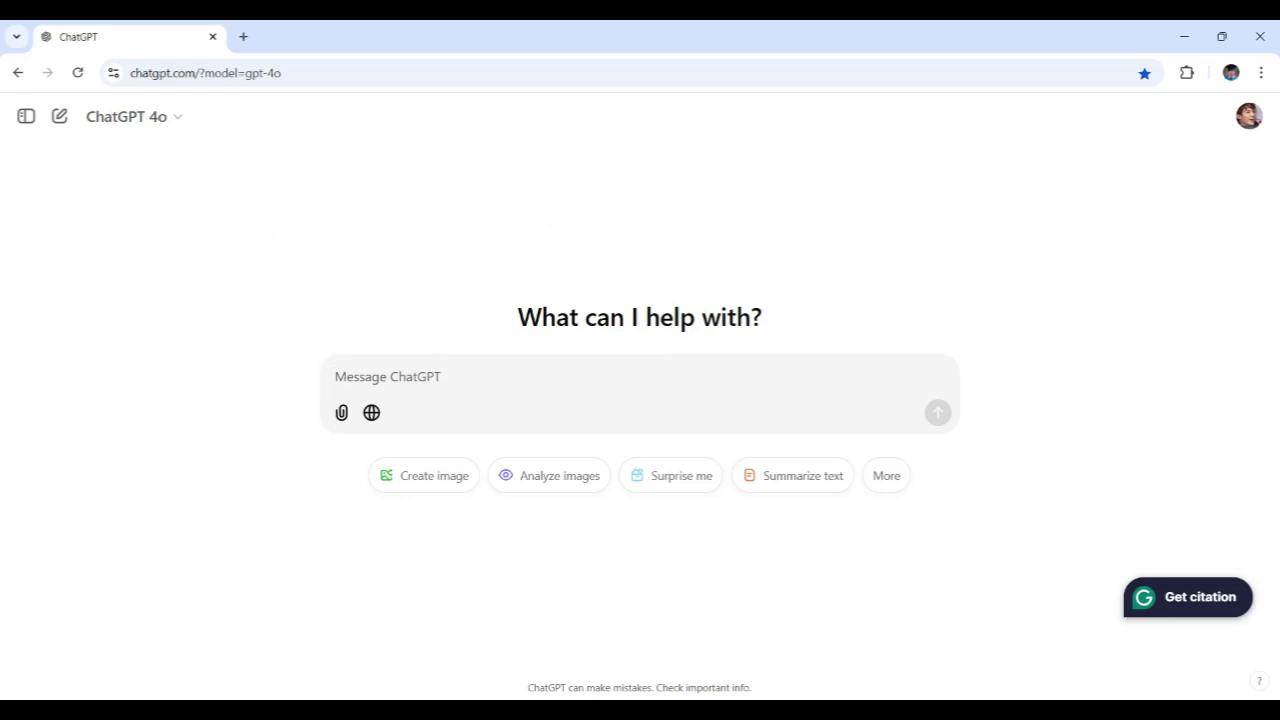
# Submit the prompt "I have 2 hours each weekend and a limited budget. What are some hobbies I can start without spending much money?"
pyautogui.write('I have 2 hours each weekend and a limited budget. What are some hobbies I can start without spending much money?')
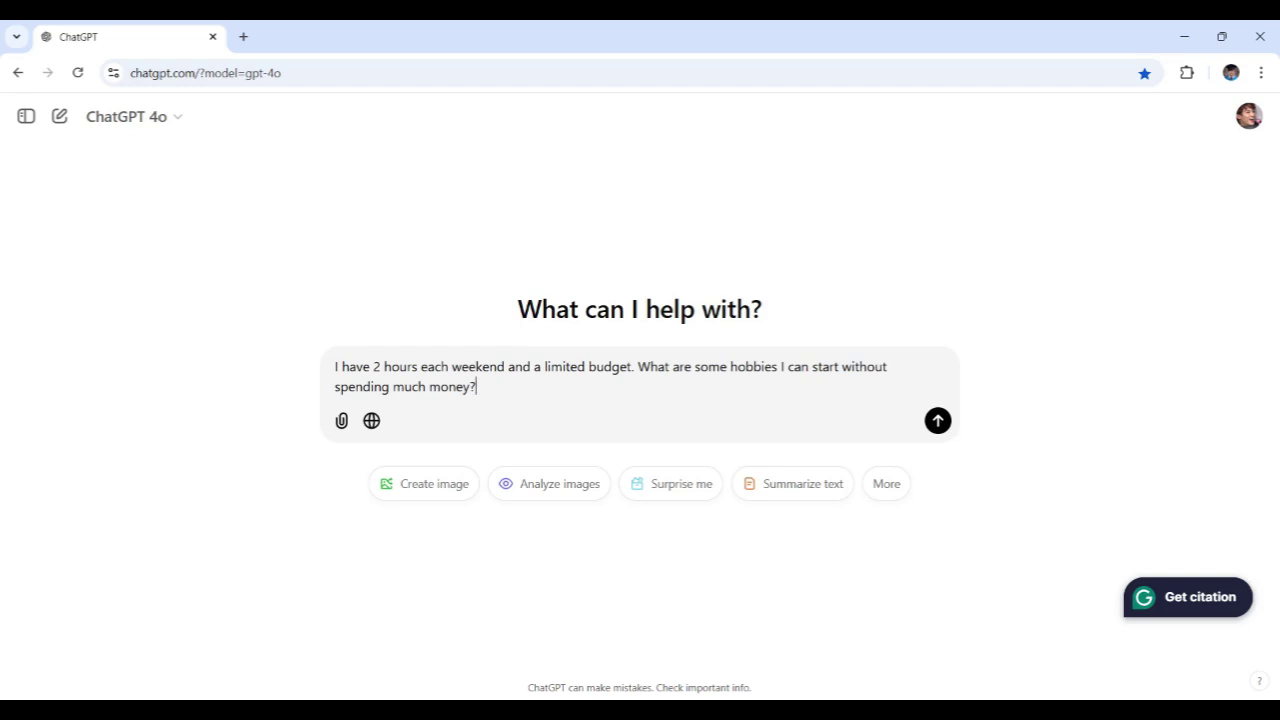
pyautogui.moveTo(373, 366); pyautogui.dragTo(632, 366)
pyautogui.click(477, 386)
pyautogui.moveTo(730, 366); pyautogui.dragTo(781, 366)
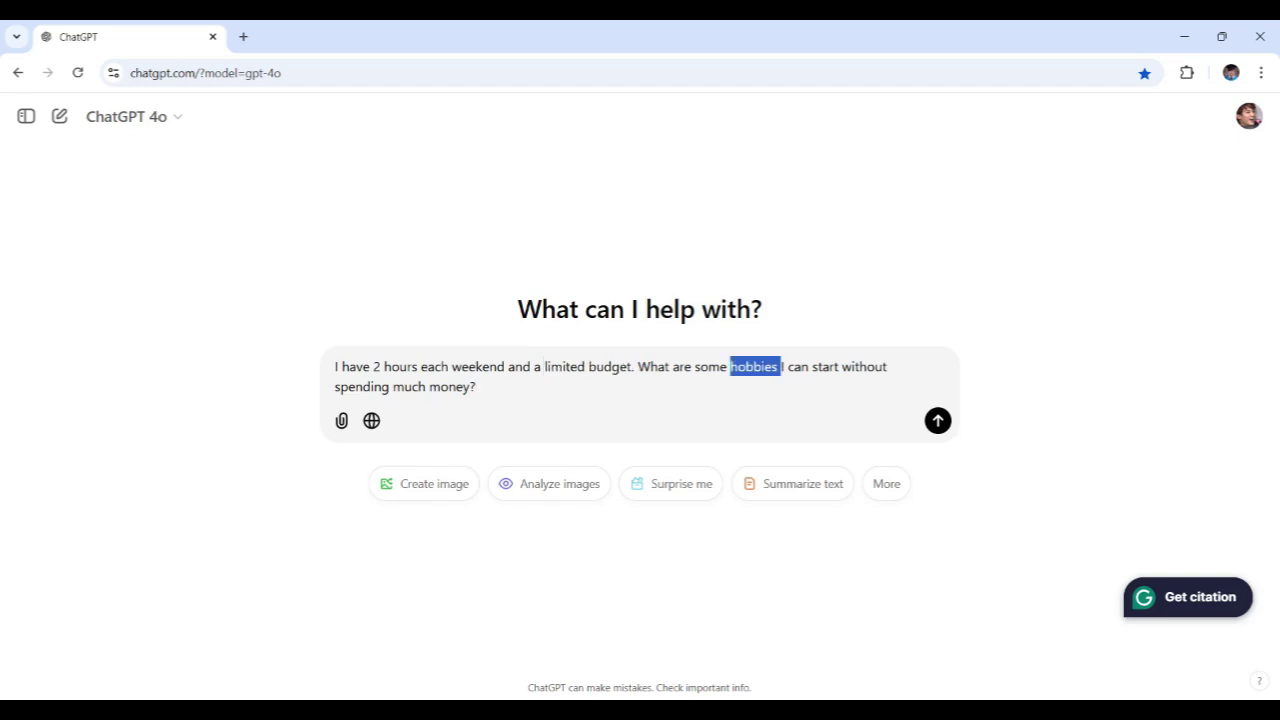
pyautogui.click(477, 386)
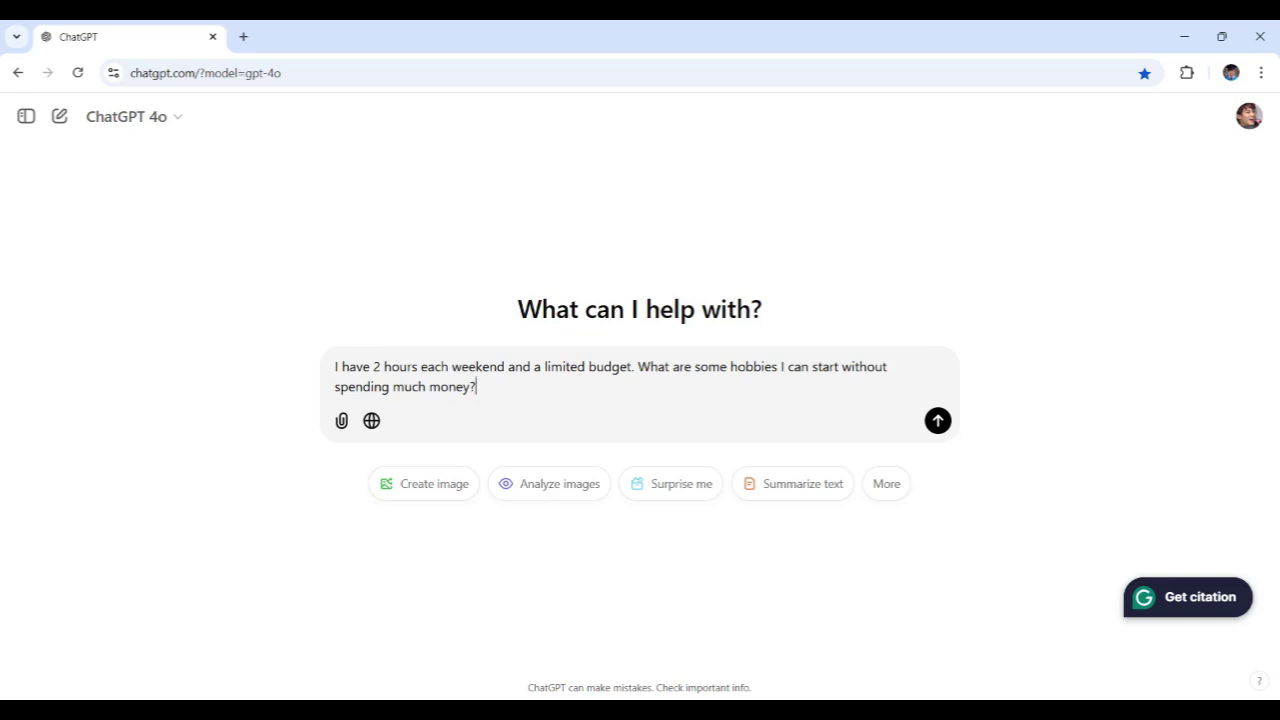
pyautogui.press('Return')
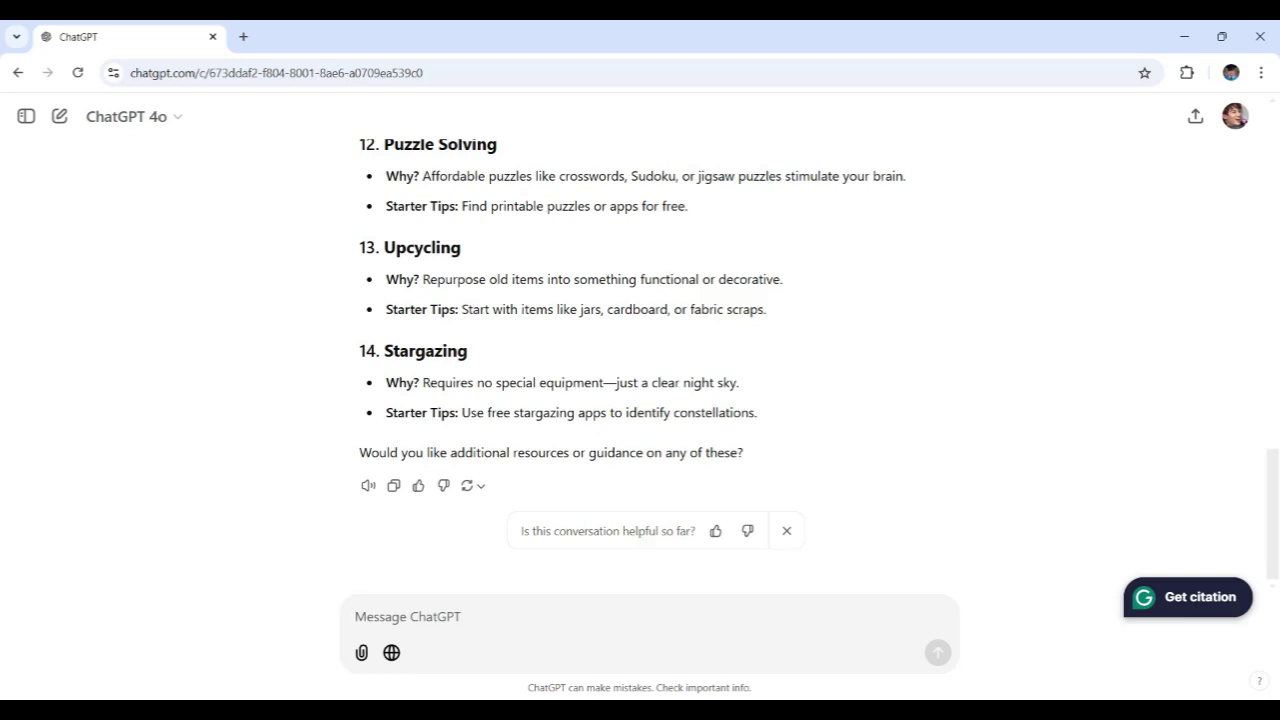
# Reply "Y" to the closing offer of additional resources or guidance on the low-budget hobbies
pyautogui.write('Y')
pyautogui.press('Return')
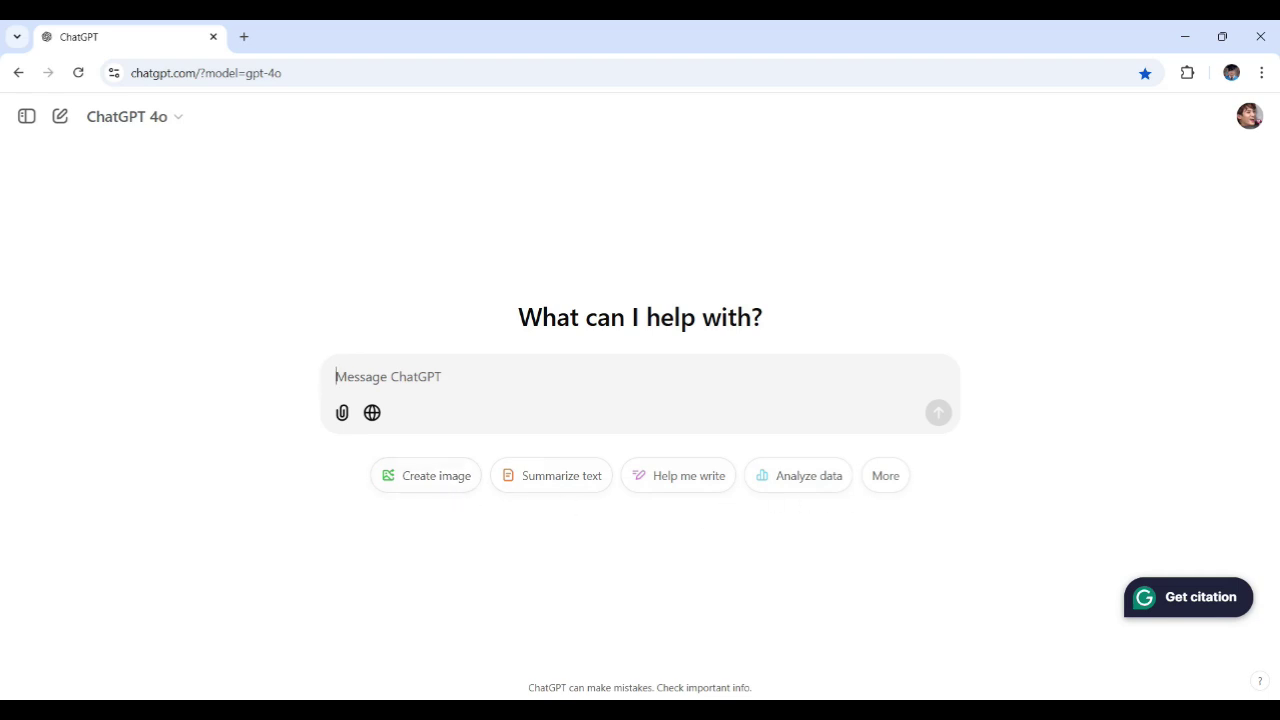
# Submit the prompt "Can you recommend some unique or unusual hobbies that most people might not know about?"
pyautogui.write('Can you recommend some unique or unusual hobbies that most people might not know about?')
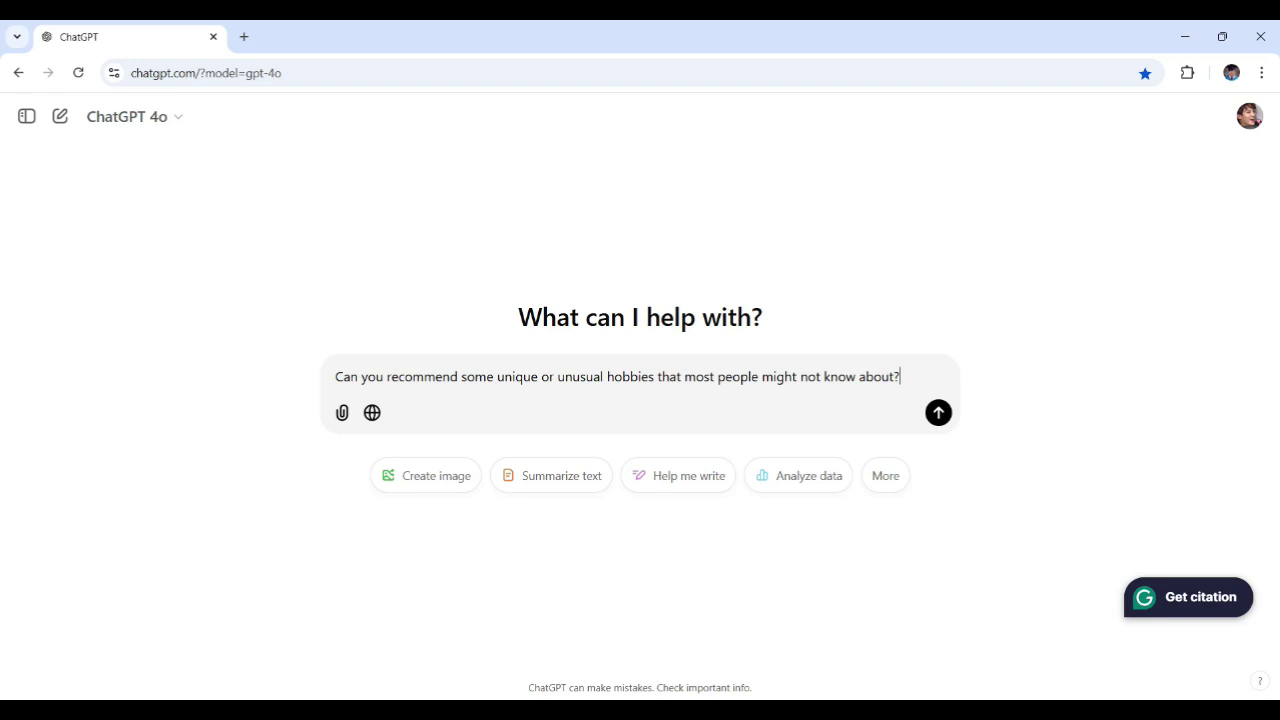
pyautogui.moveTo(900, 377); pyautogui.dragTo(243, 380)
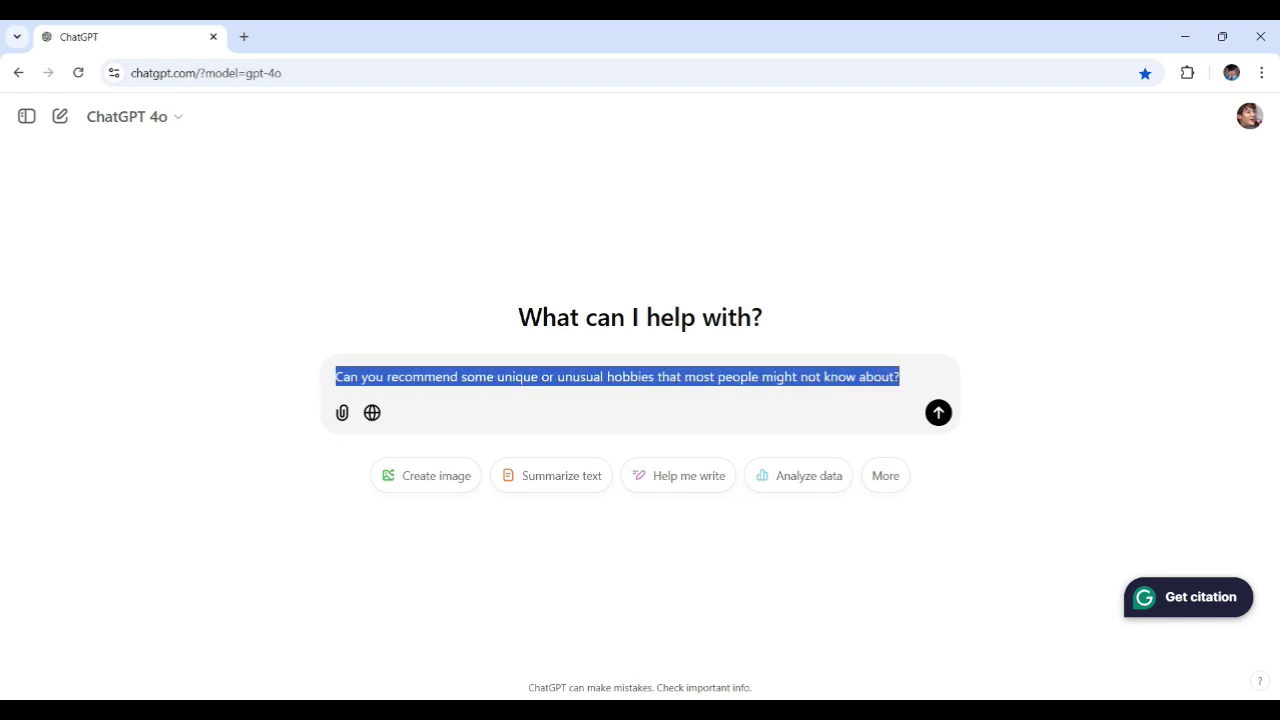
pyautogui.click(900, 377)
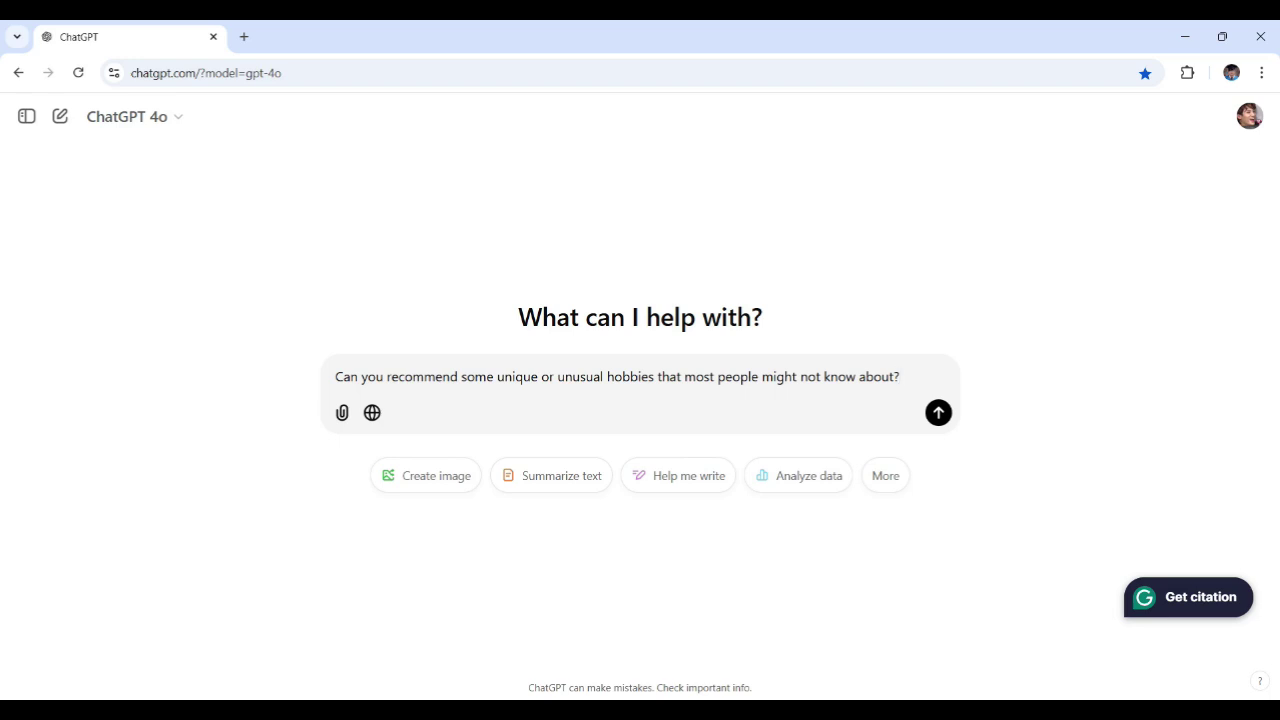
pyautogui.press('Return')
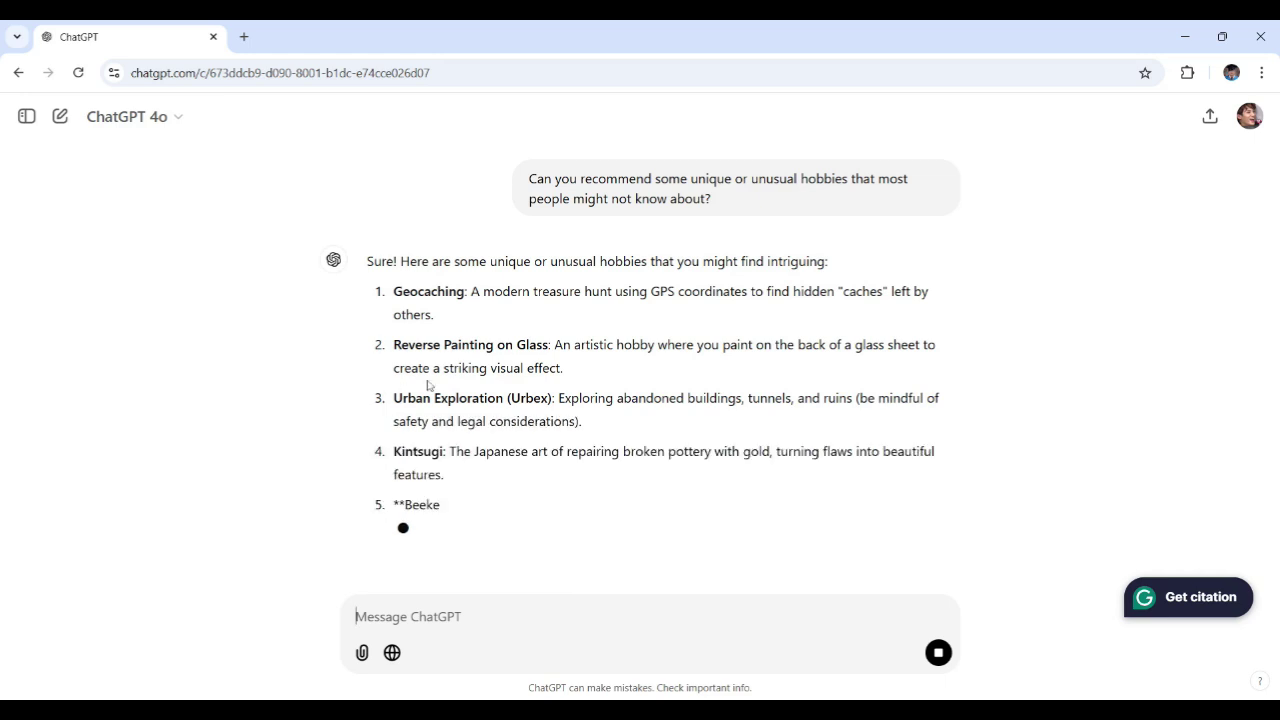
pyautogui.scroll(-1, 474, 411)
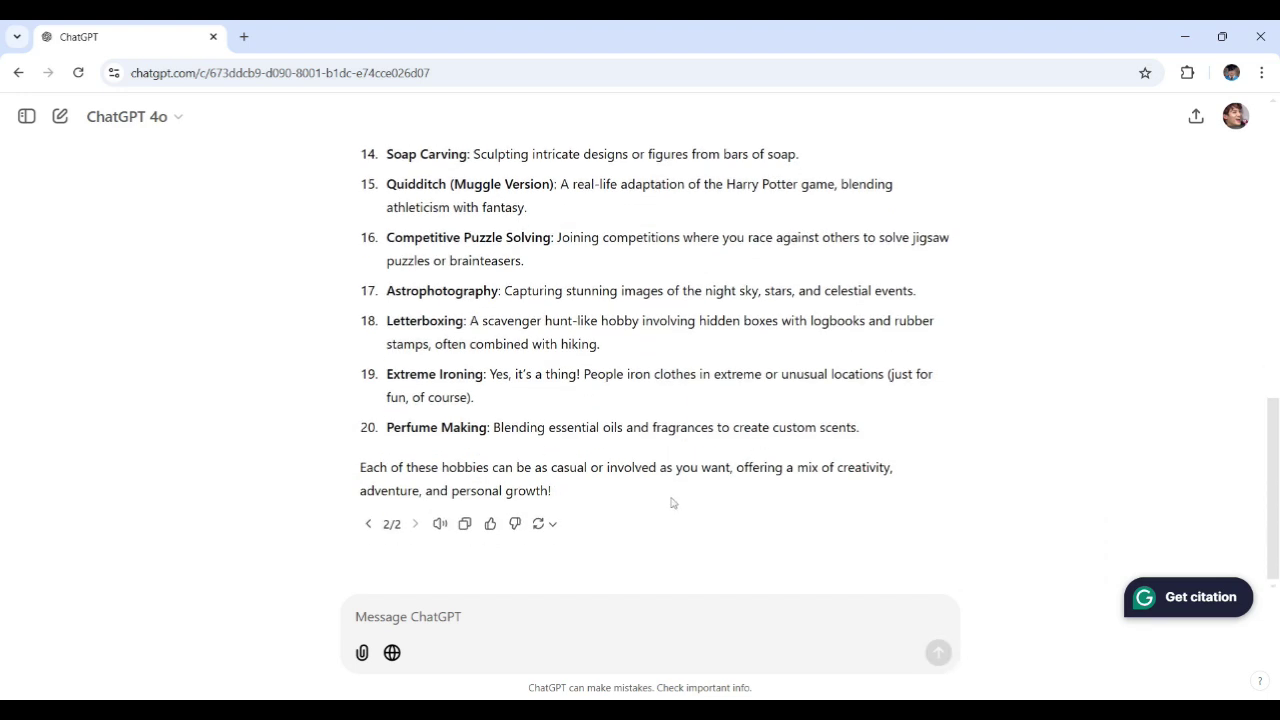
# Read through the reply's whole list of unusual hobbies and their descriptions, highlighting individual entries along the way
pyautogui.scroll(2, 728, 470)
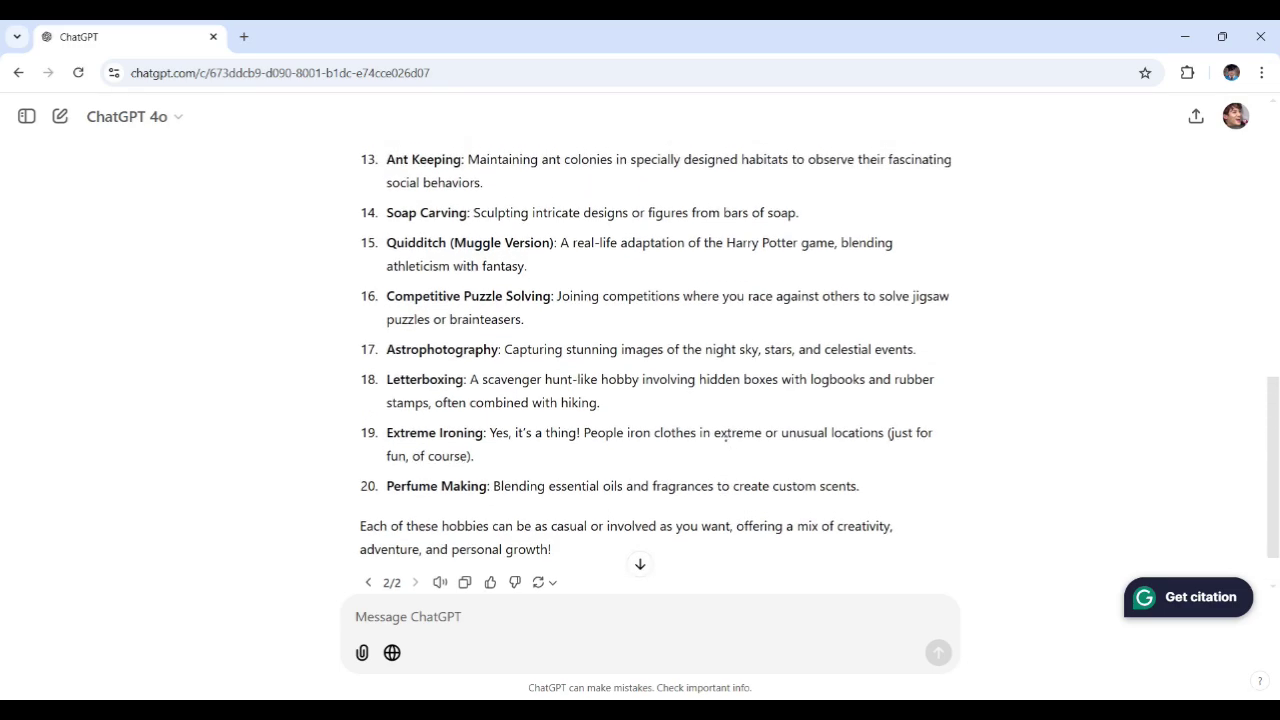
pyautogui.scroll(4, 726, 438)
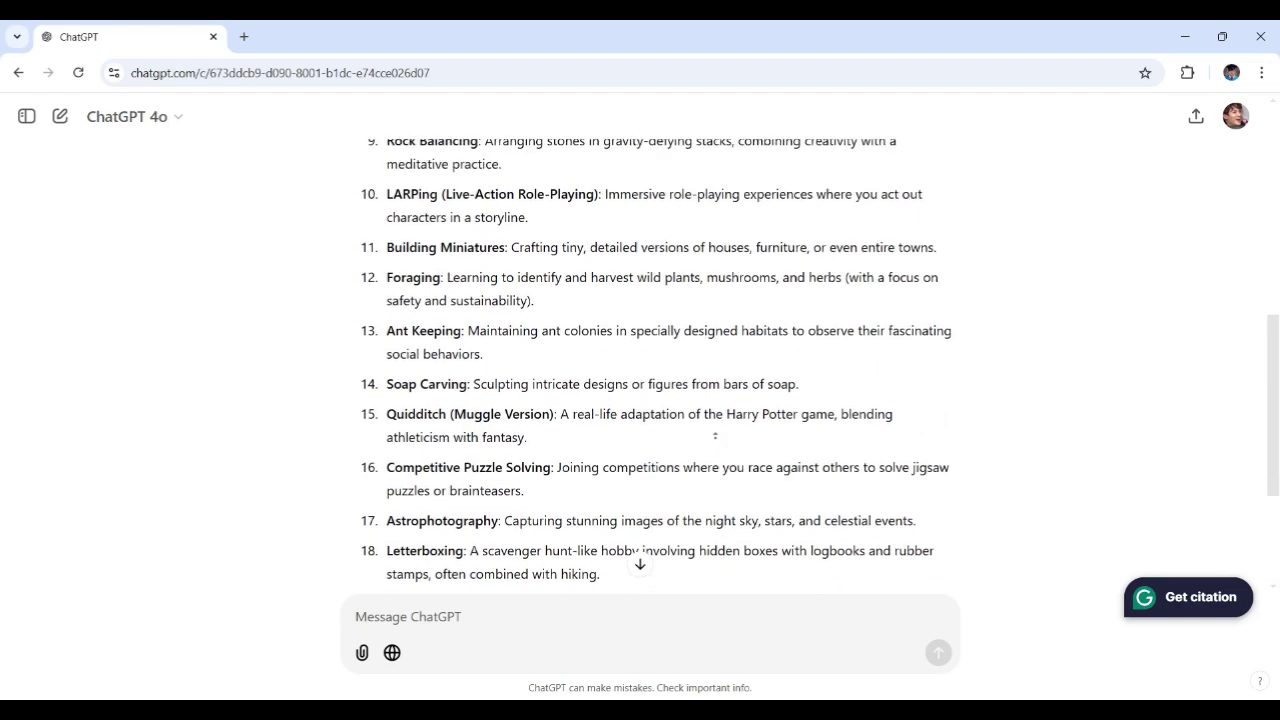
pyautogui.scroll(4, 716, 432)
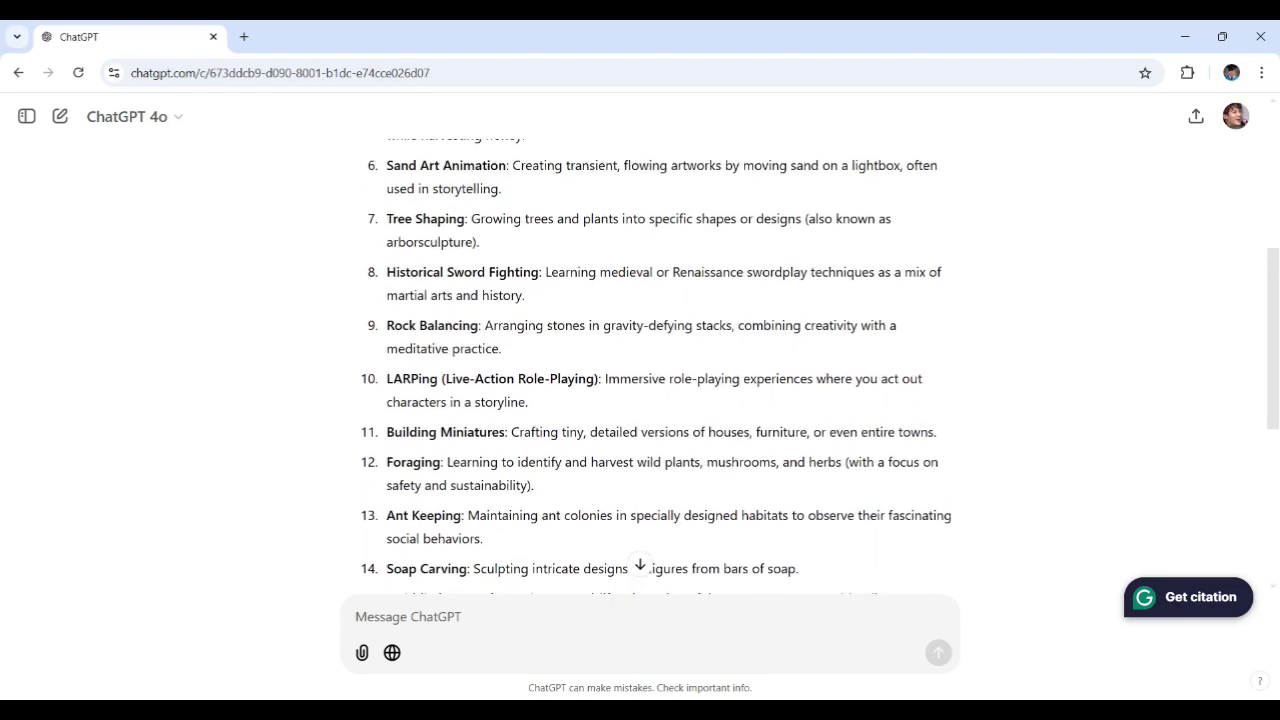
pyautogui.scroll(6, 660, 360)
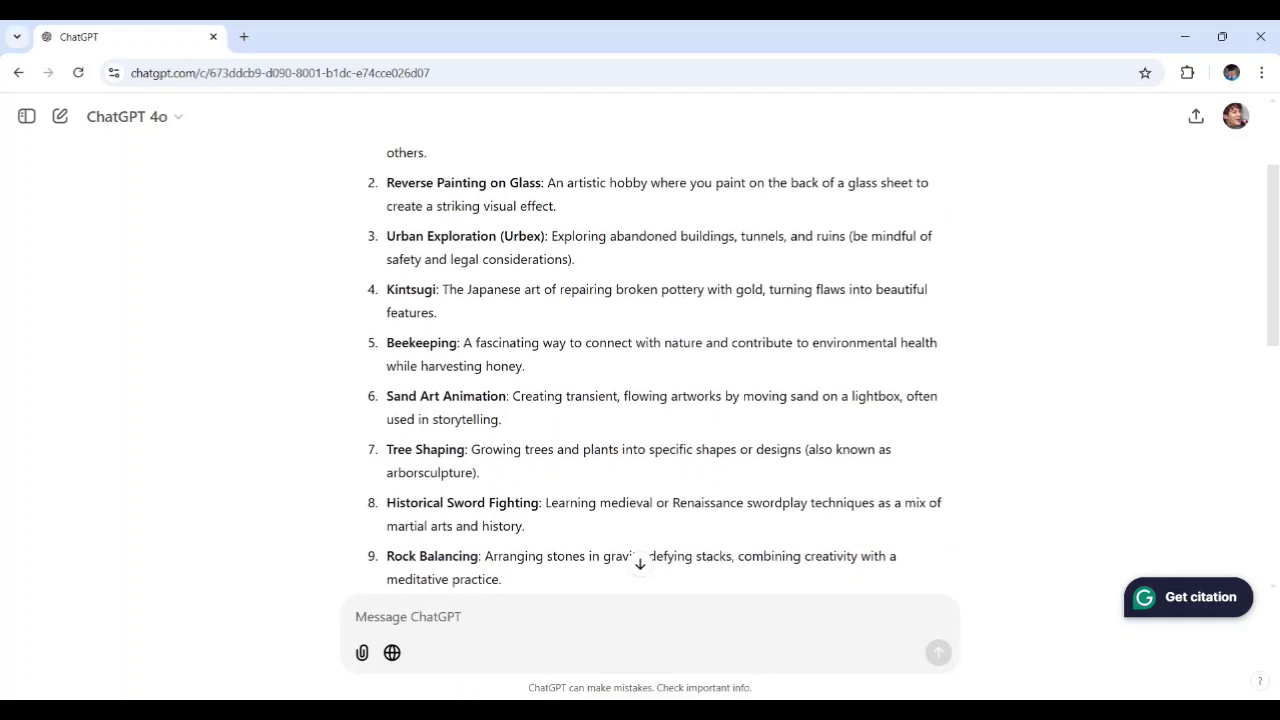
pyautogui.scroll(1, 660, 360)
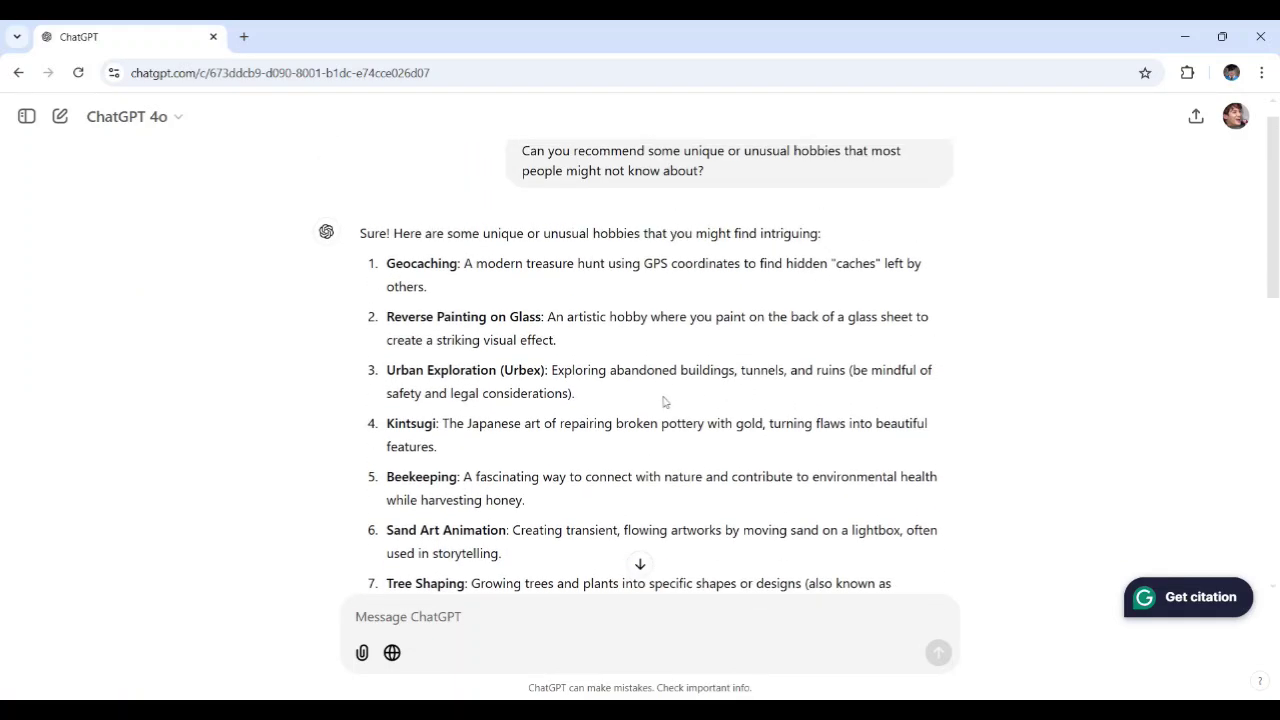
pyautogui.tripleClick(480, 393)
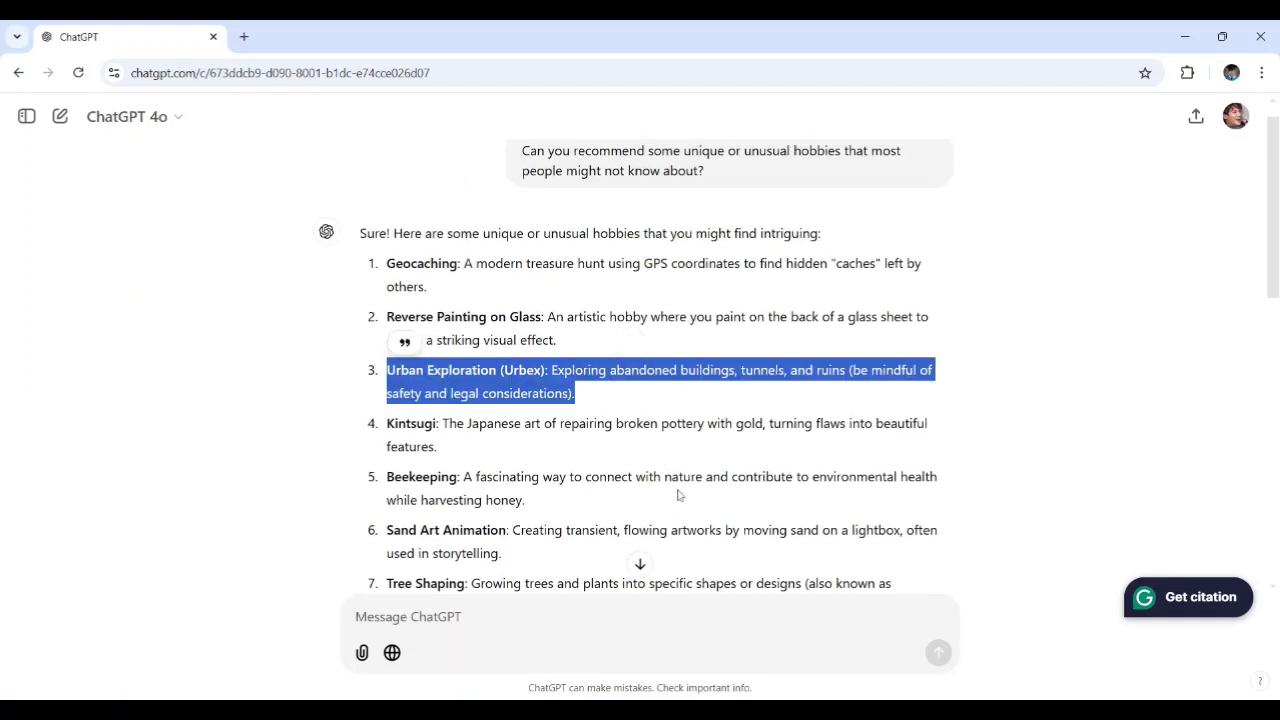
pyautogui.click(678, 494)
pyautogui.scroll(-2, 672, 505)
pyautogui.tripleClick(672, 508)
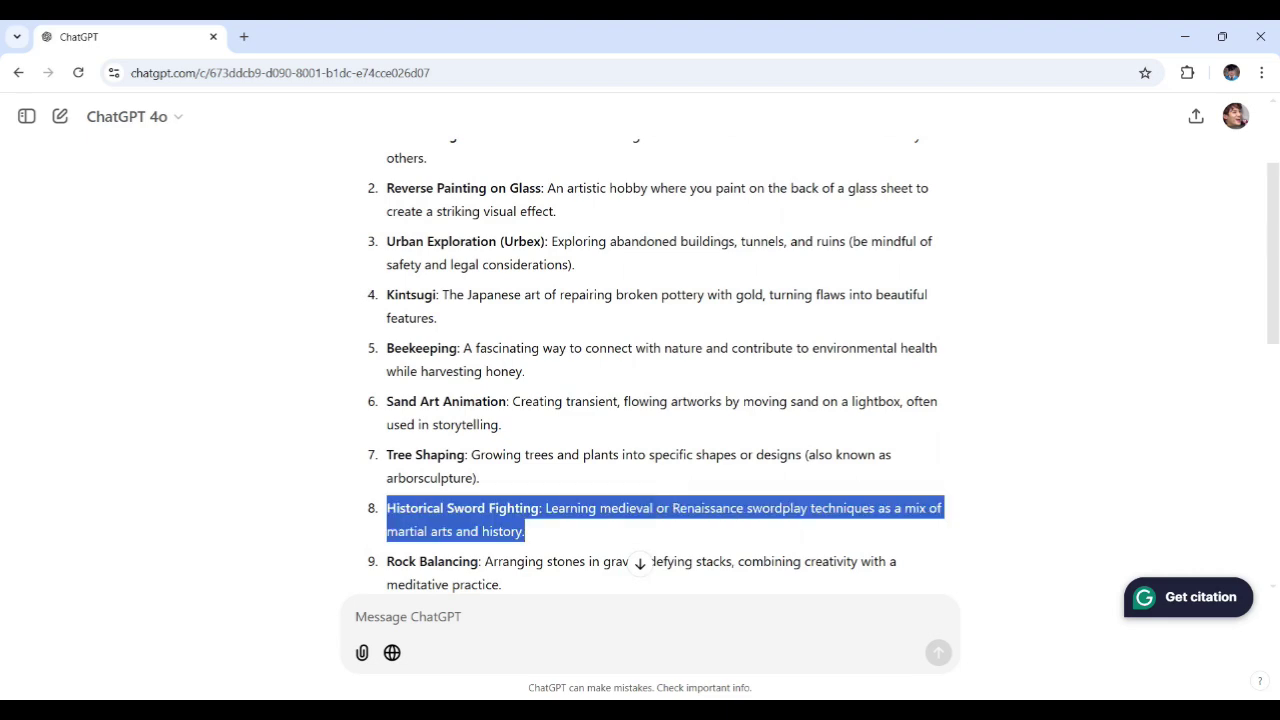
pyautogui.click(698, 441)
pyautogui.scroll(-3, 680, 480)
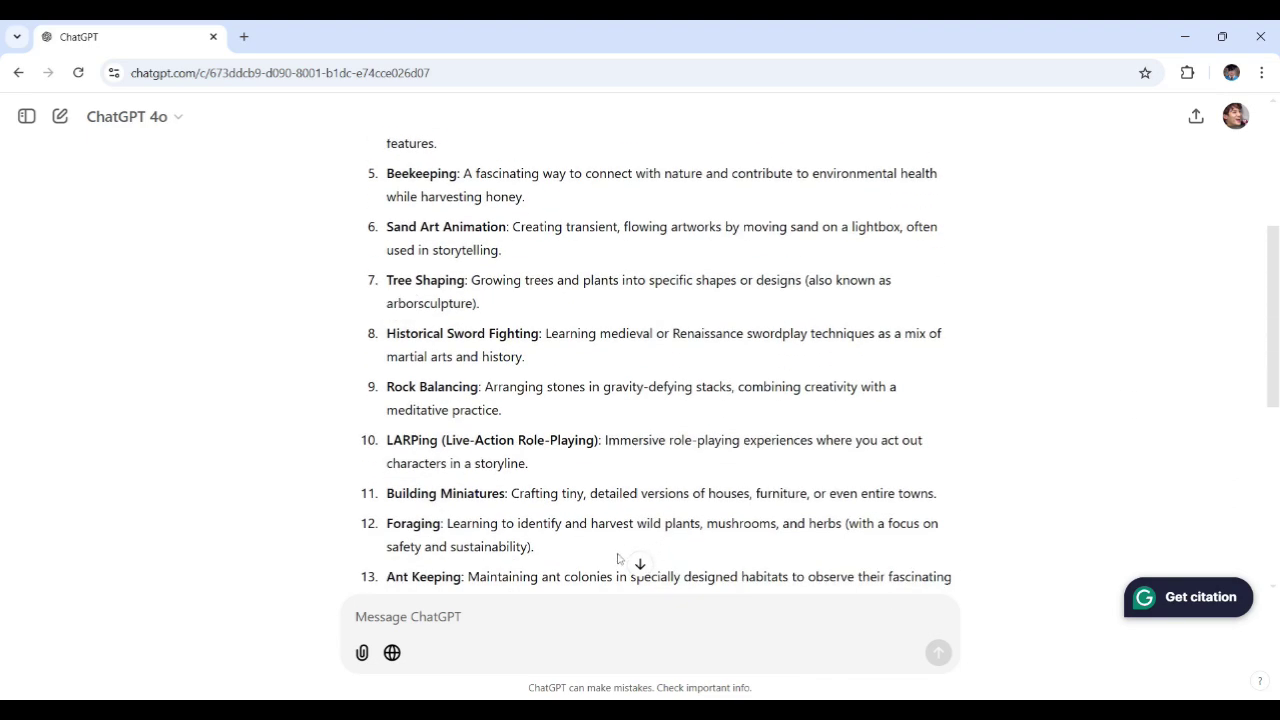
pyautogui.tripleClick(660, 534)
pyautogui.click(660, 534)
pyautogui.scroll(-2, 660, 450)
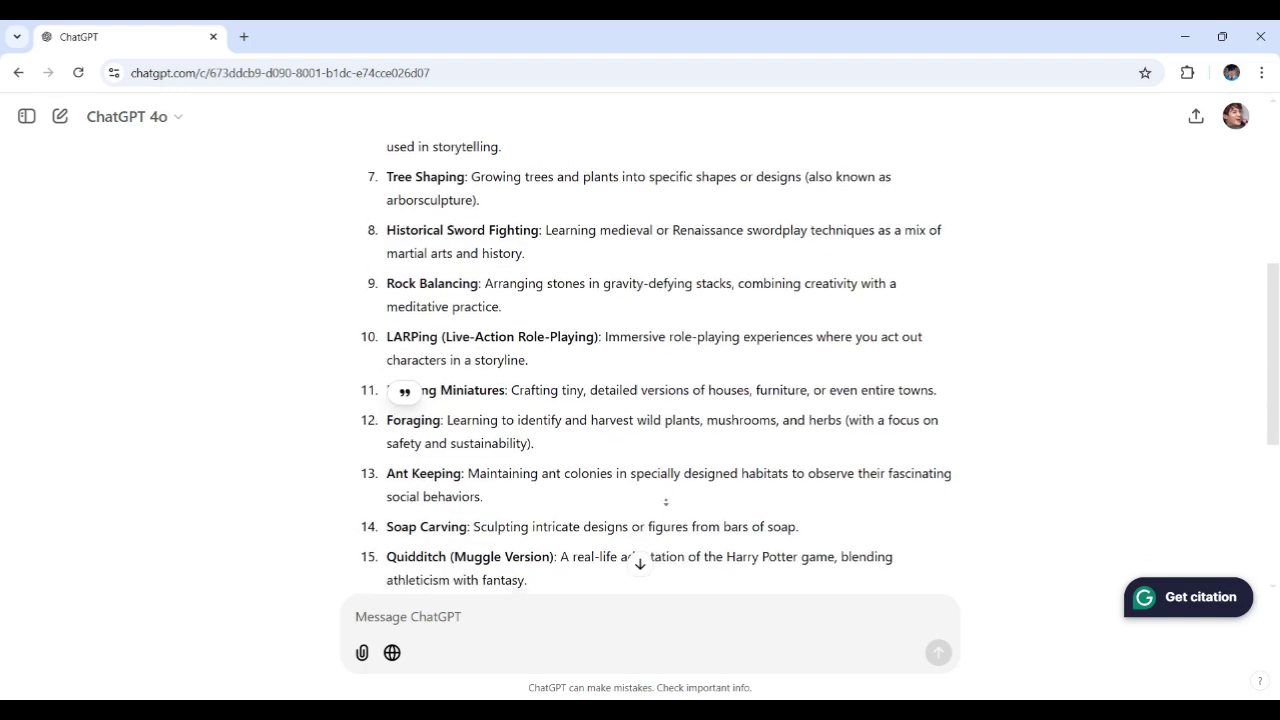
pyautogui.scroll(-1, 693, 520)
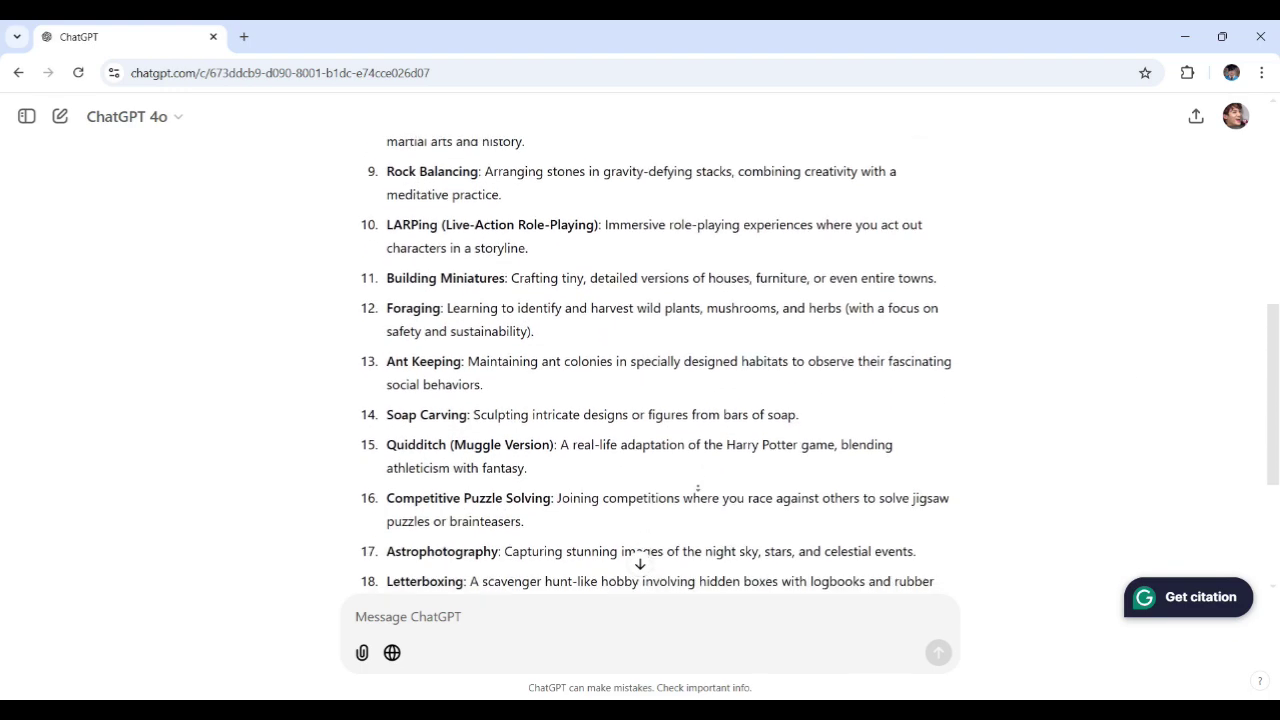
pyautogui.scroll(-2, 693, 520)
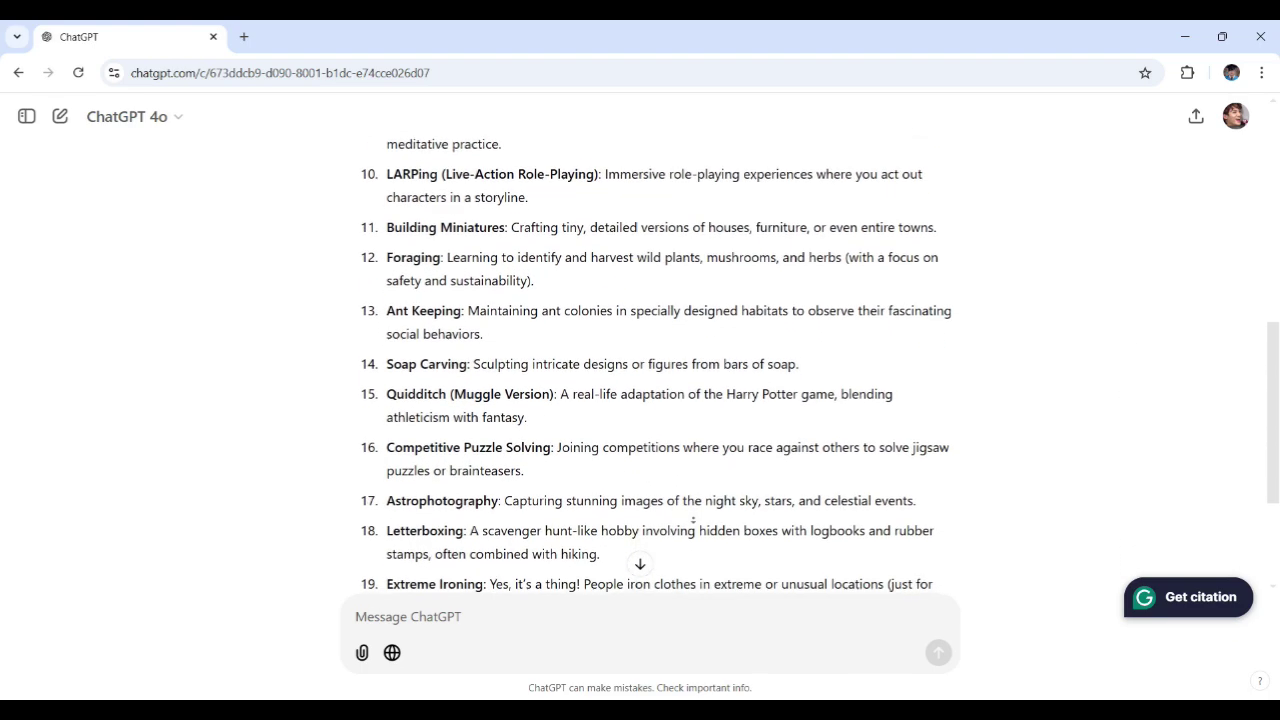
pyautogui.scroll(-2, 660, 400)
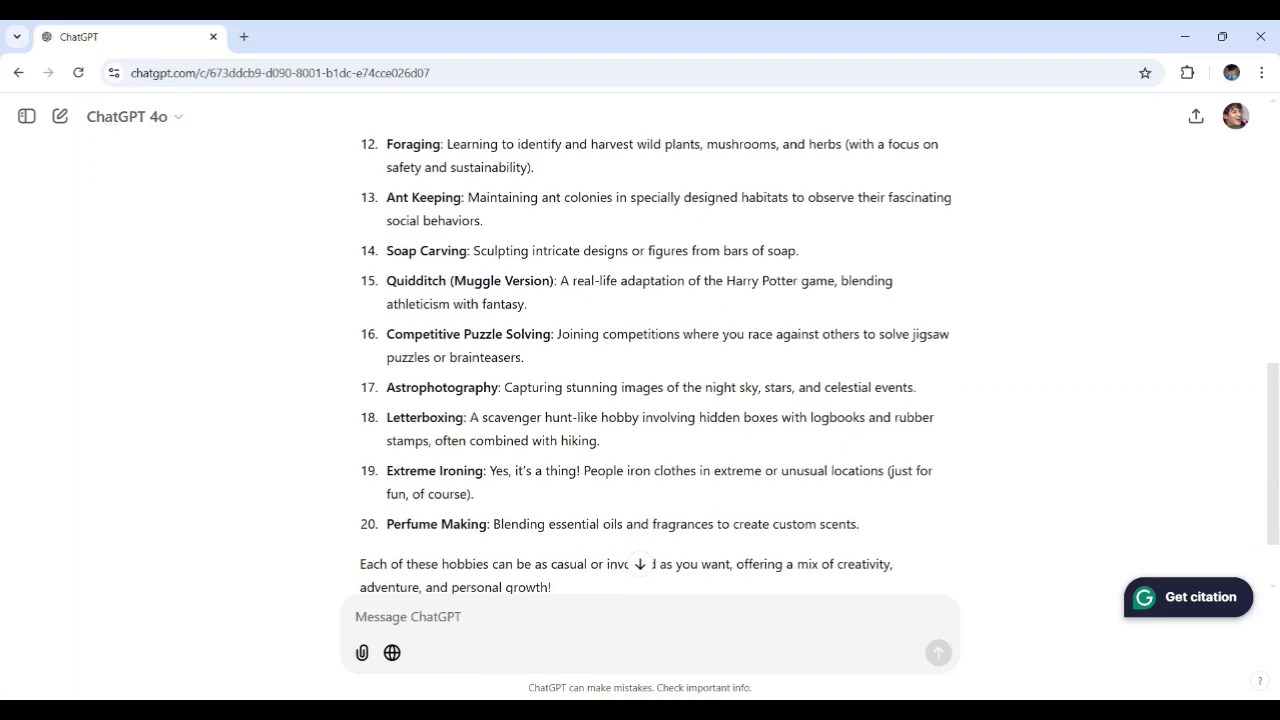
pyautogui.scroll(-1, 666, 541)
pyautogui.scroll(-1, 669, 562)
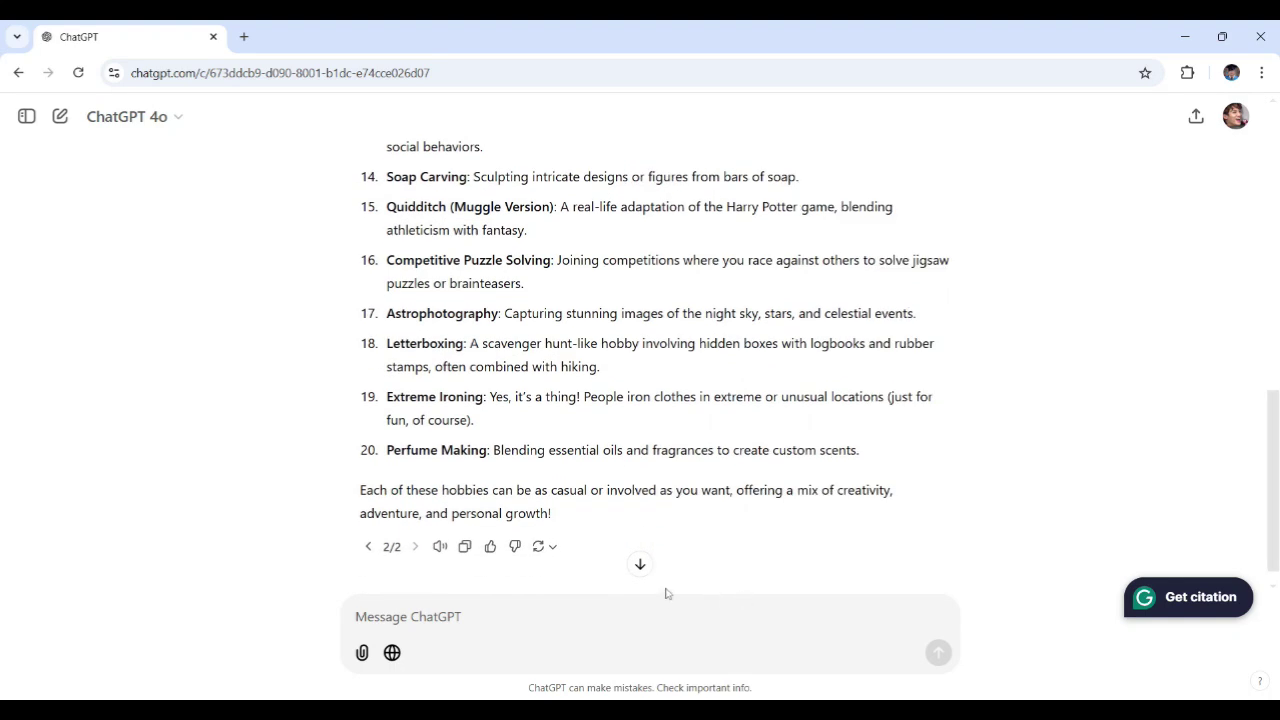
pyautogui.scroll(1, 815, 560)
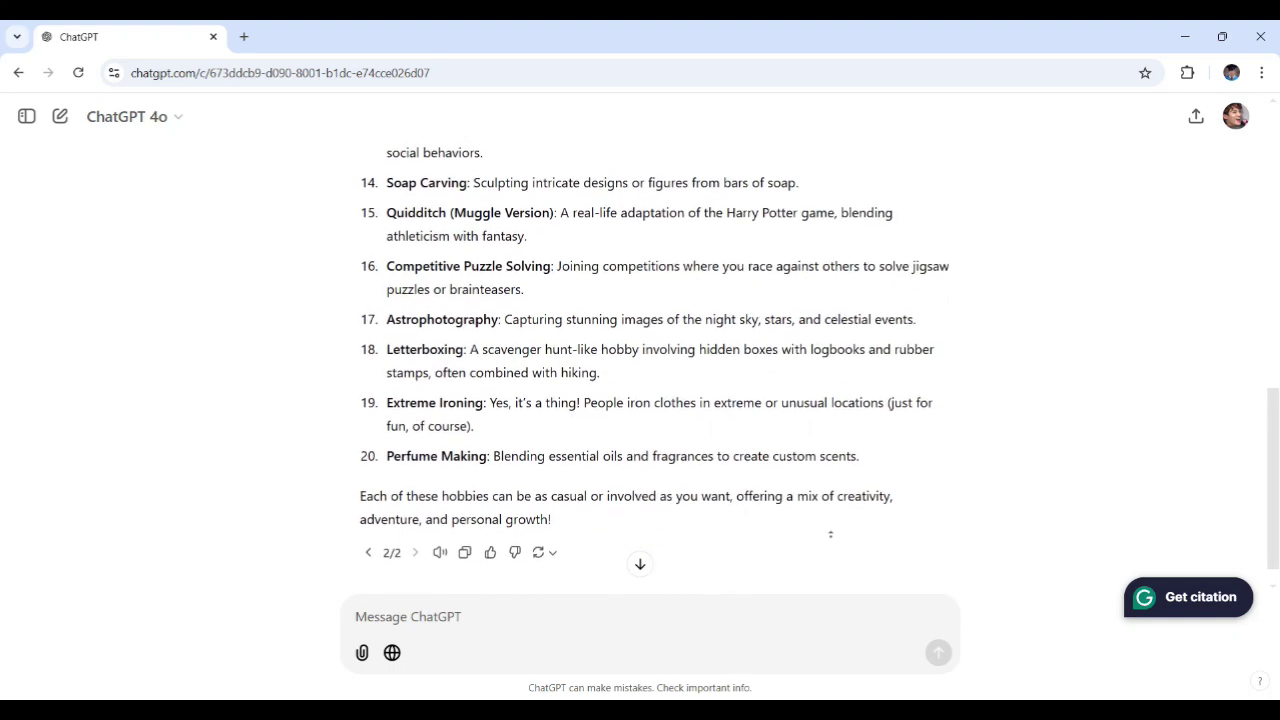
pyautogui.scroll(3, 835, 510)
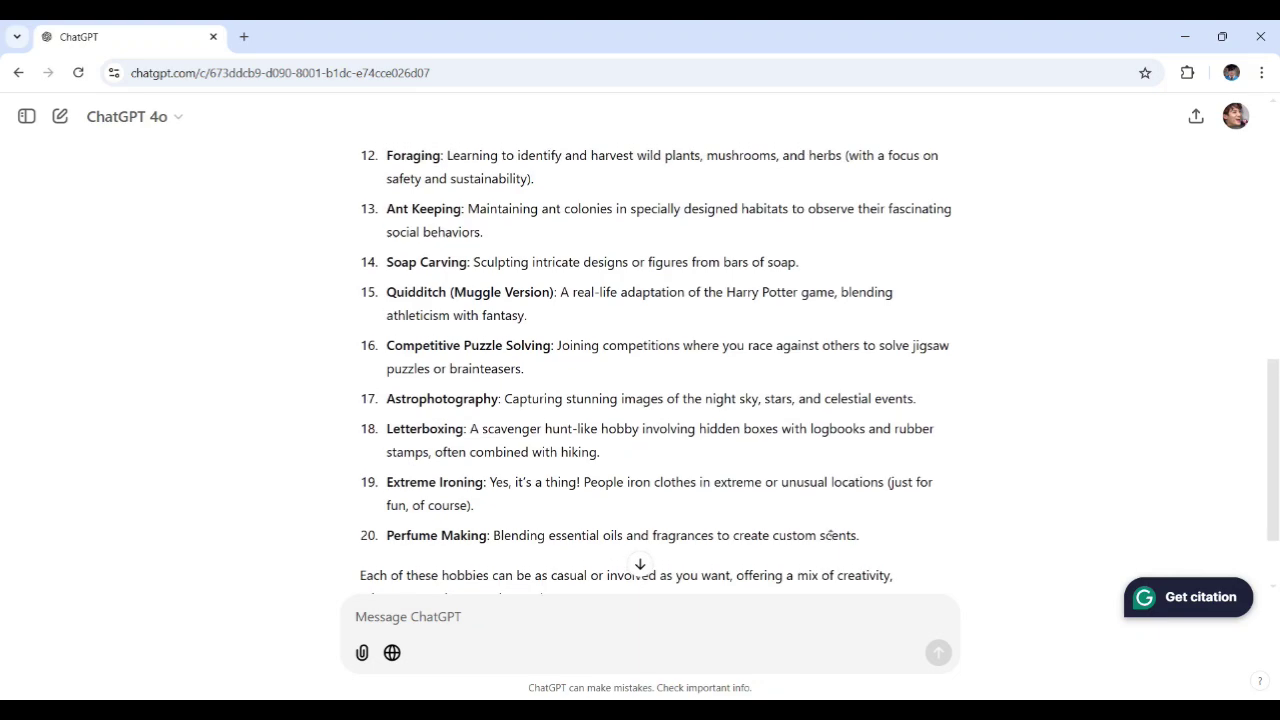
pyautogui.scroll(10, 835, 510)
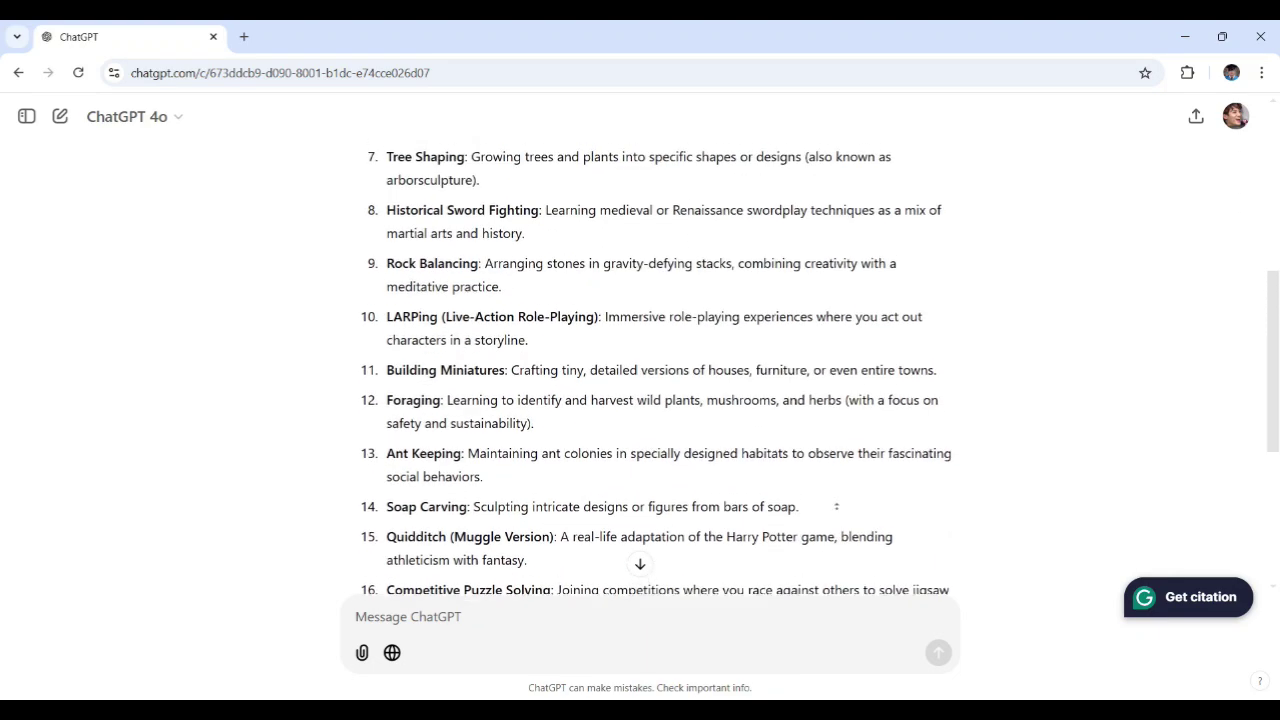
pyautogui.scroll(4, 830, 483)
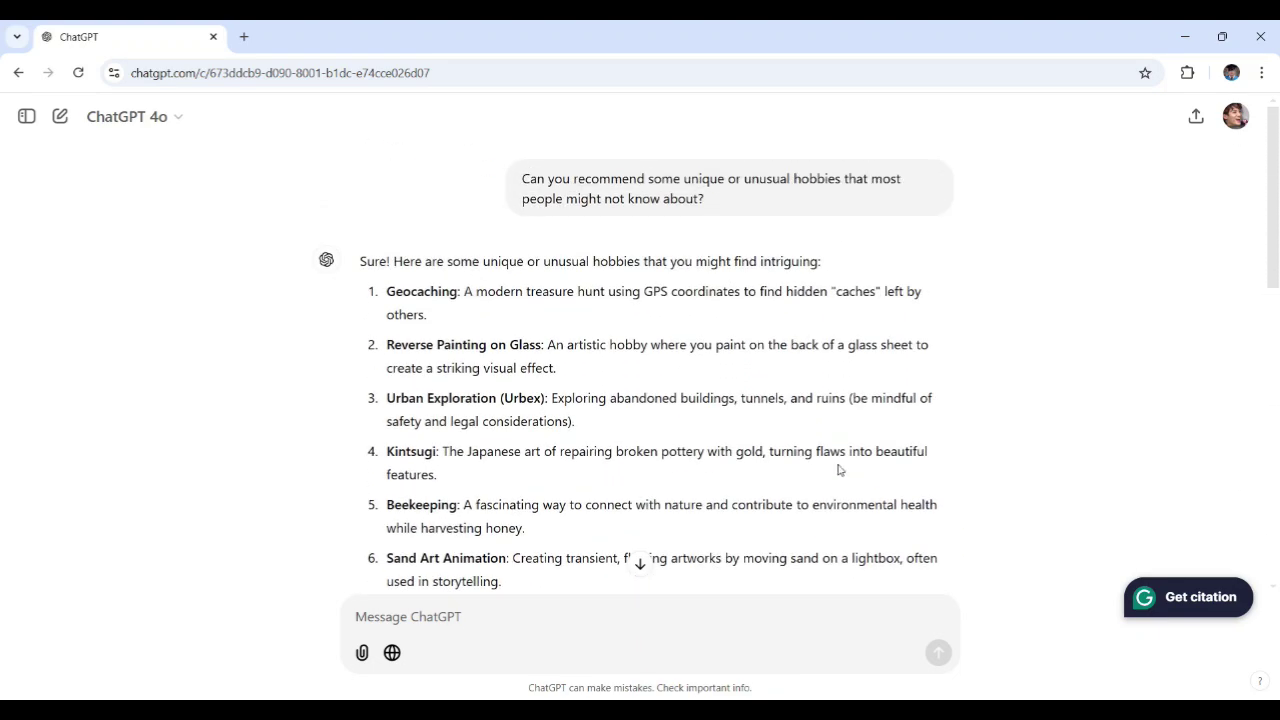